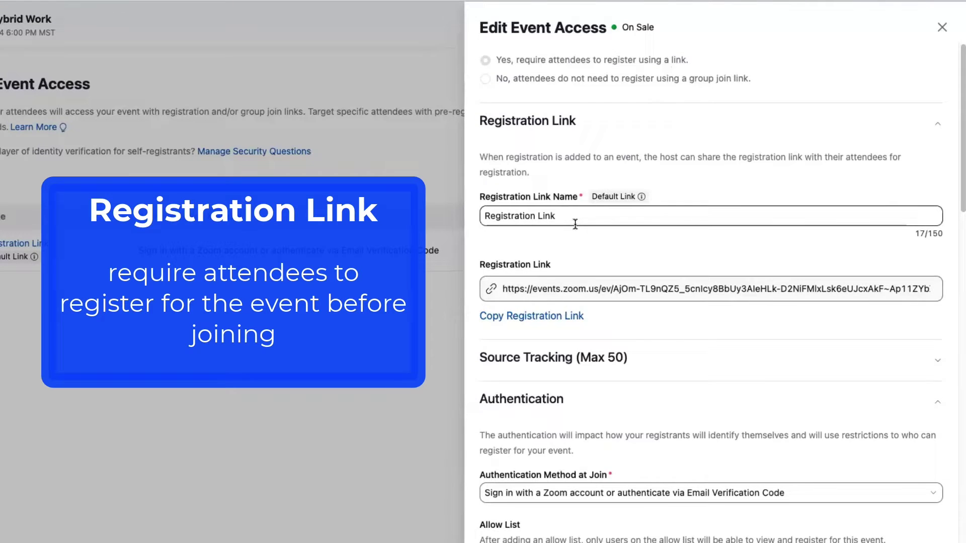
# - Expand the registration link's Source Tracking (Max 50) section in Edit Event Access
pyautogui.scroll(-1, 576, 222)
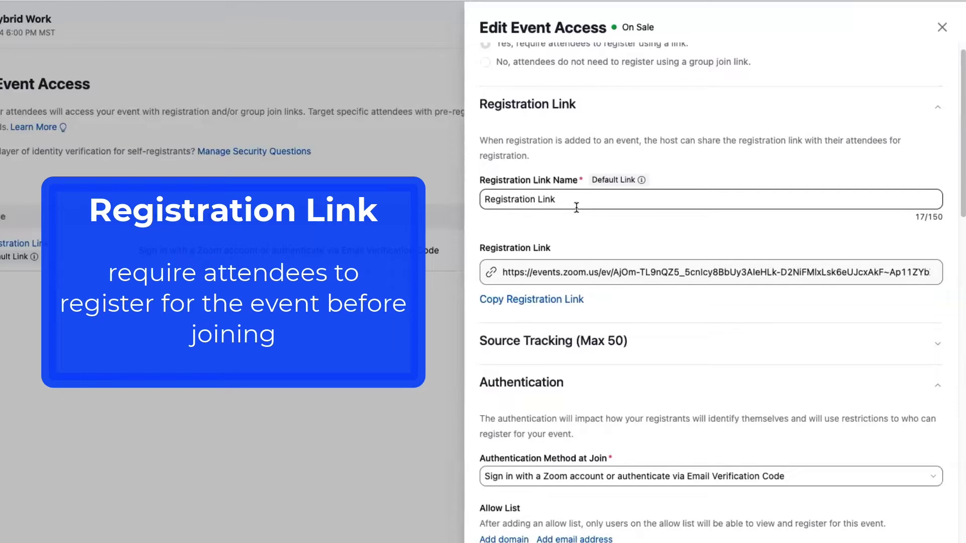
pyautogui.scroll(-1, 543, 252)
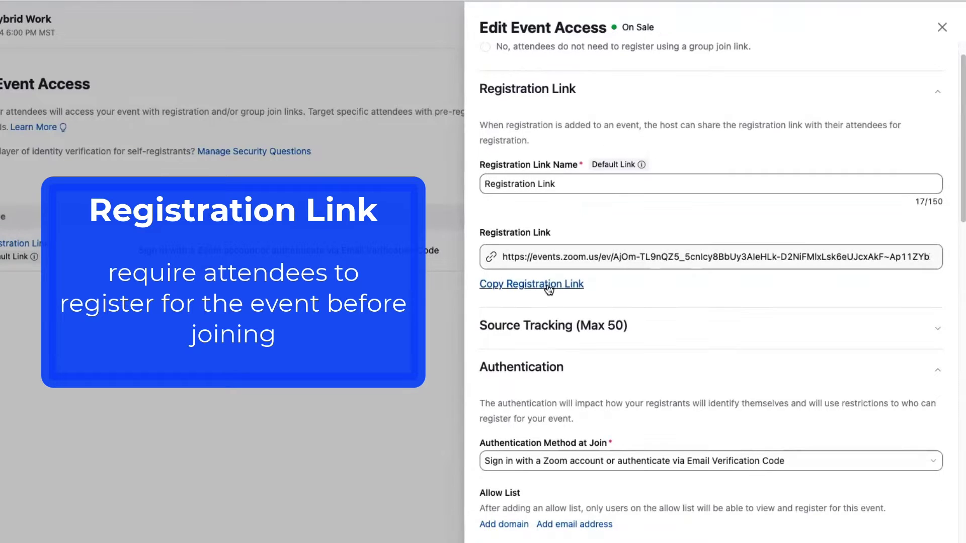
pyautogui.scroll(-3, 666, 280)
pyautogui.click(651, 280)
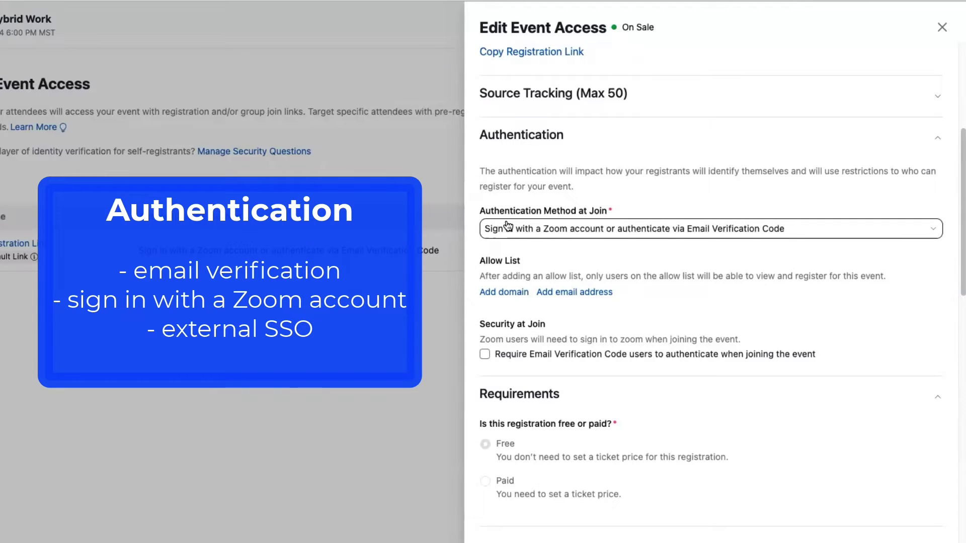
# - Review the join authentication methods and keep Zoom account or email verification code
pyautogui.click(564, 230)
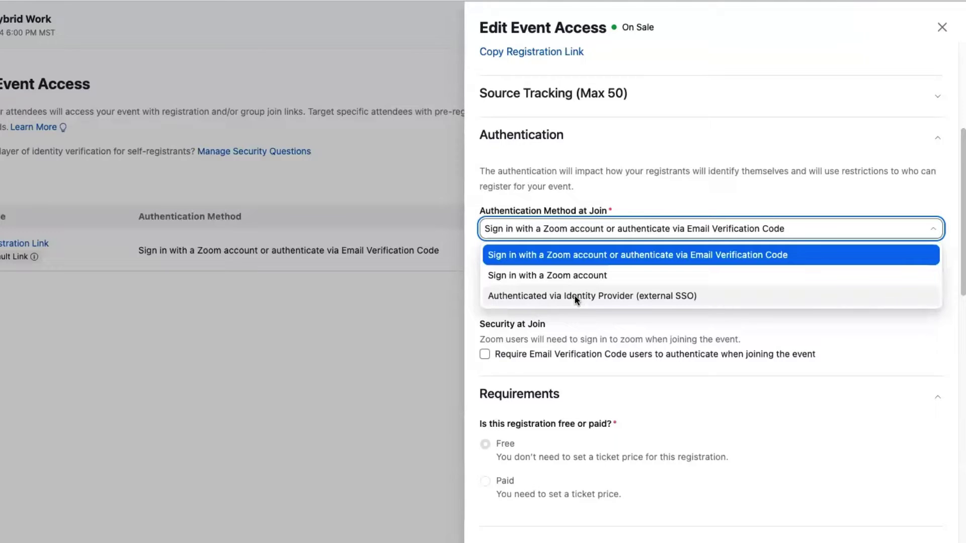
pyautogui.click(673, 316)
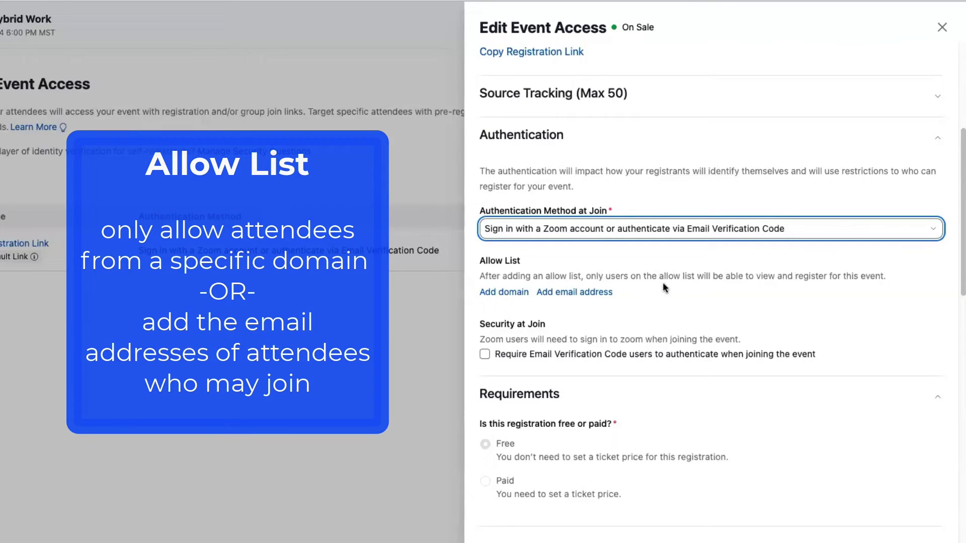
# - Cancel adding company domains and set the email-verification-code authentication at join
pyautogui.click(504, 291)
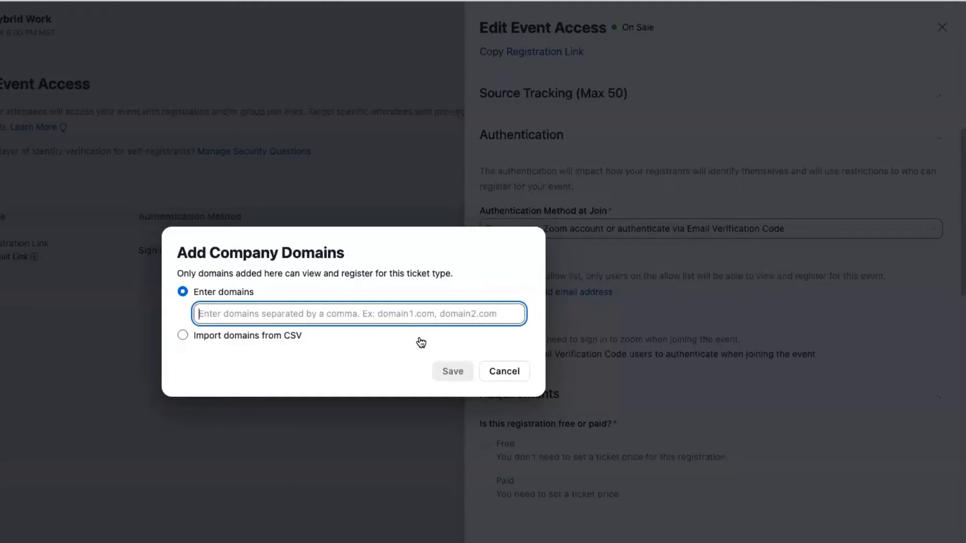
pyautogui.click(504, 371)
pyautogui.scroll(-3, 663, 373)
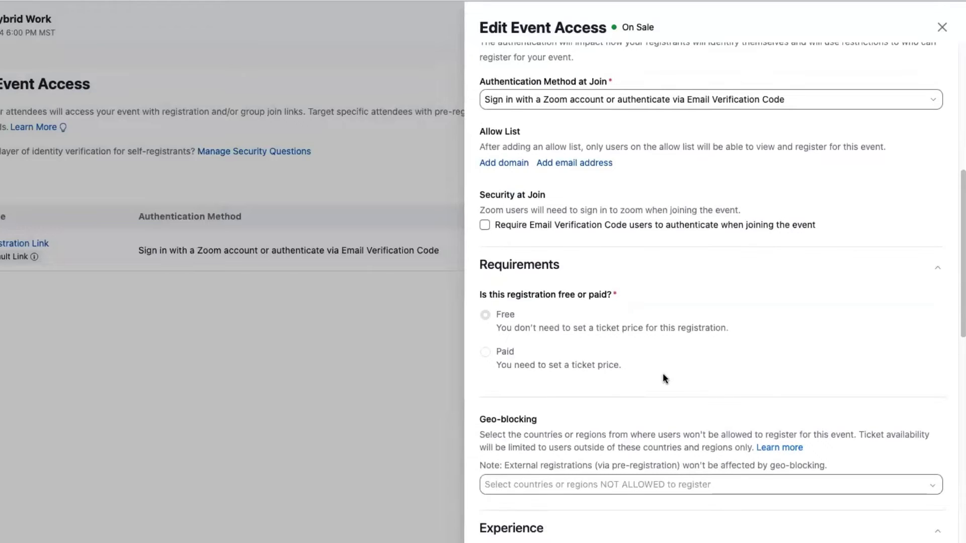
pyautogui.click(485, 225)
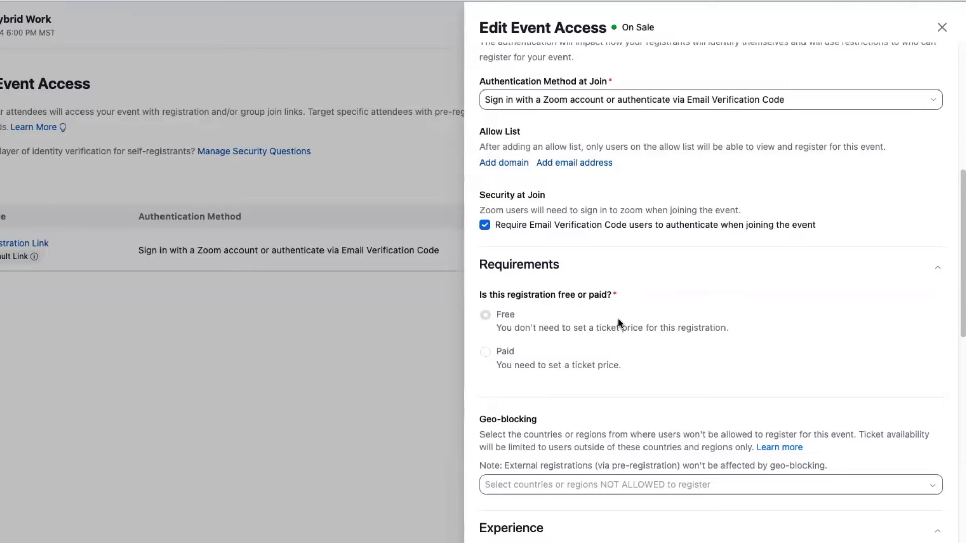
pyautogui.click(485, 224)
pyautogui.scroll(-5, 692, 255)
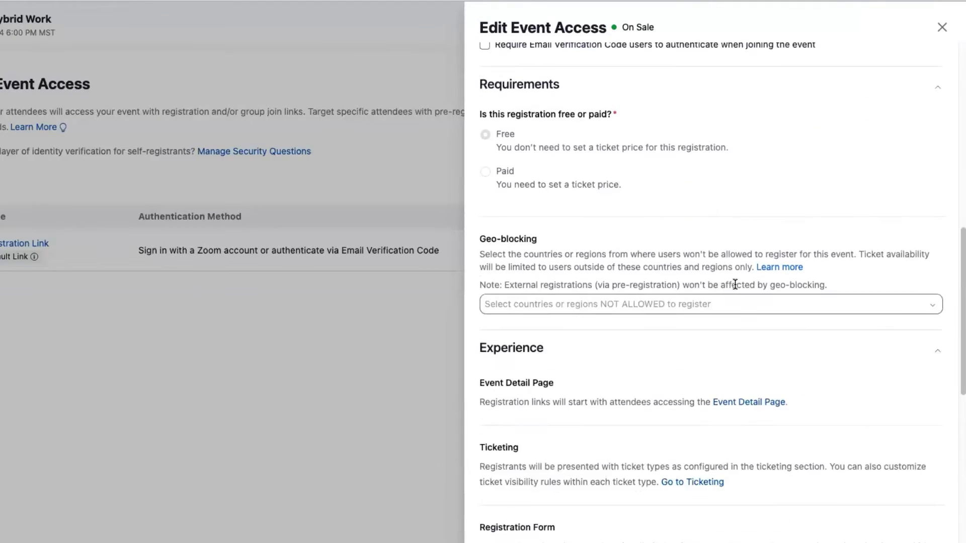
pyautogui.moveTo(520, 177)
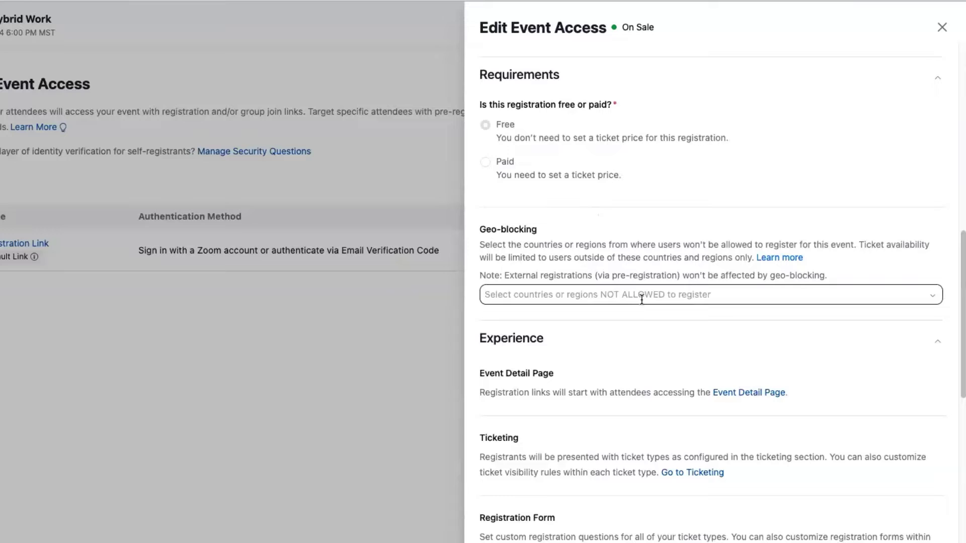
pyautogui.scroll(-2, 642, 299)
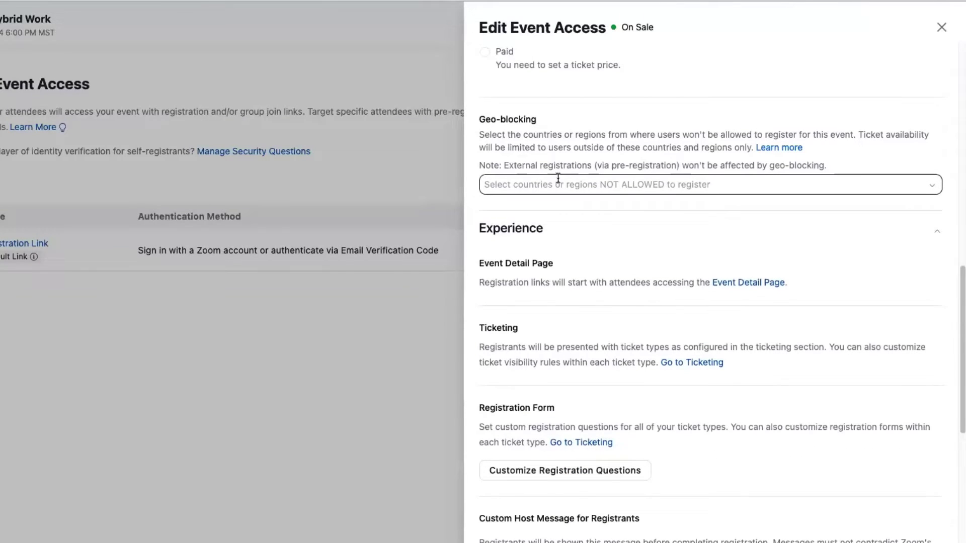
pyautogui.click(601, 182)
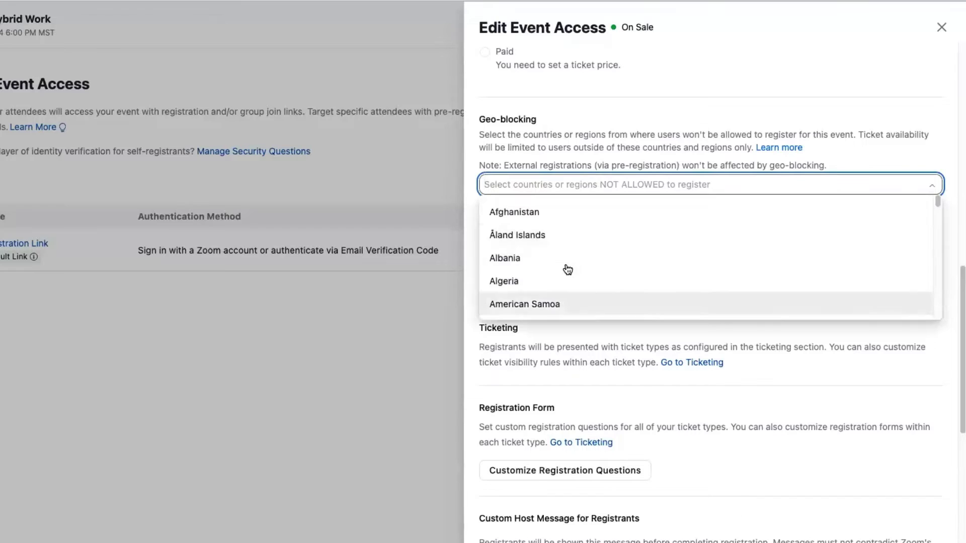
pyautogui.scroll(-5, 565, 265)
pyautogui.scroll(5, 565, 265)
pyautogui.click(561, 144)
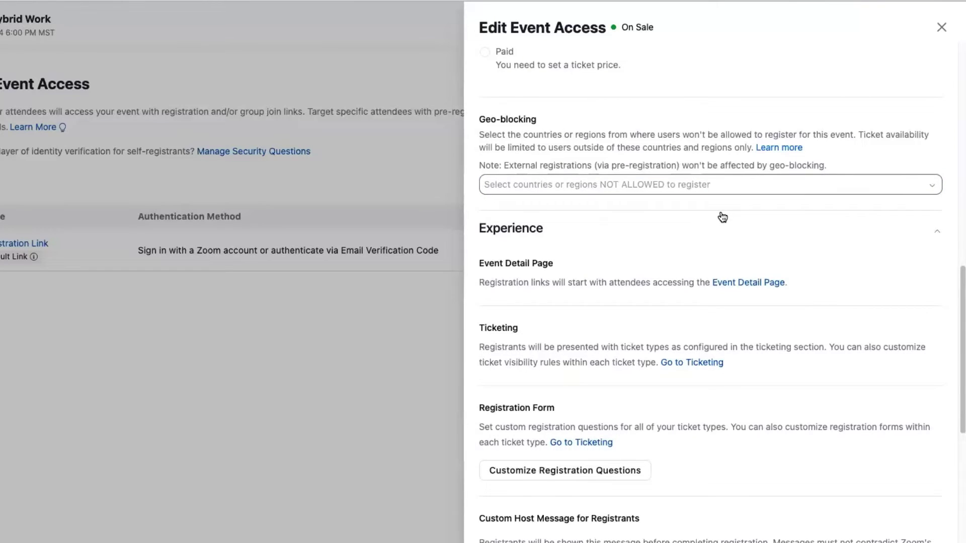
pyautogui.scroll(-3, 653, 229)
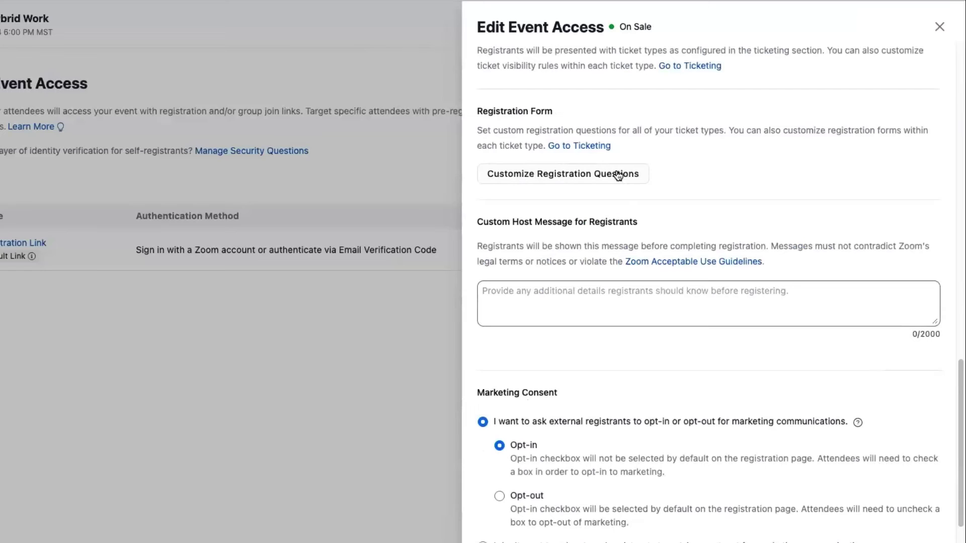
# - In registration questions, include First Name and Last Name as required fields
pyautogui.click(619, 175)
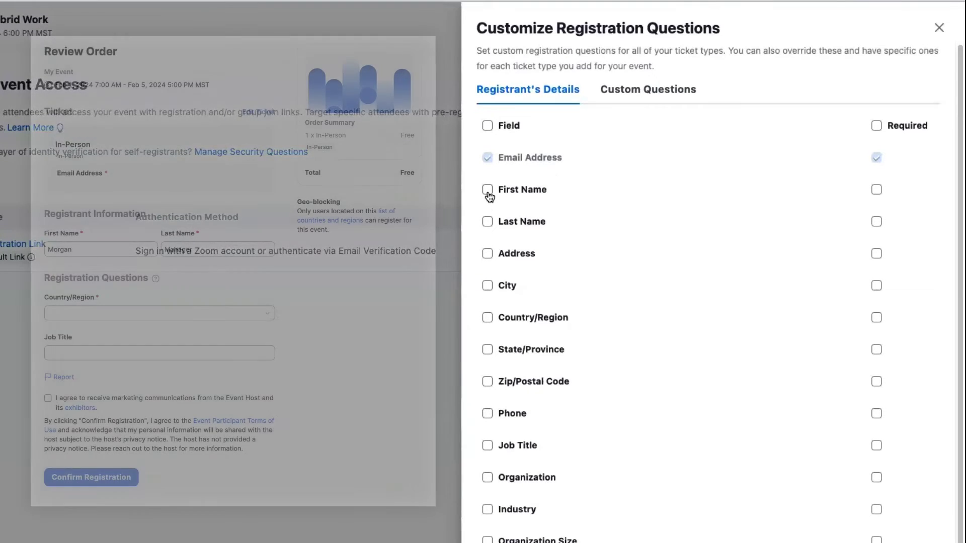
pyautogui.click(487, 190)
pyautogui.click(486, 221)
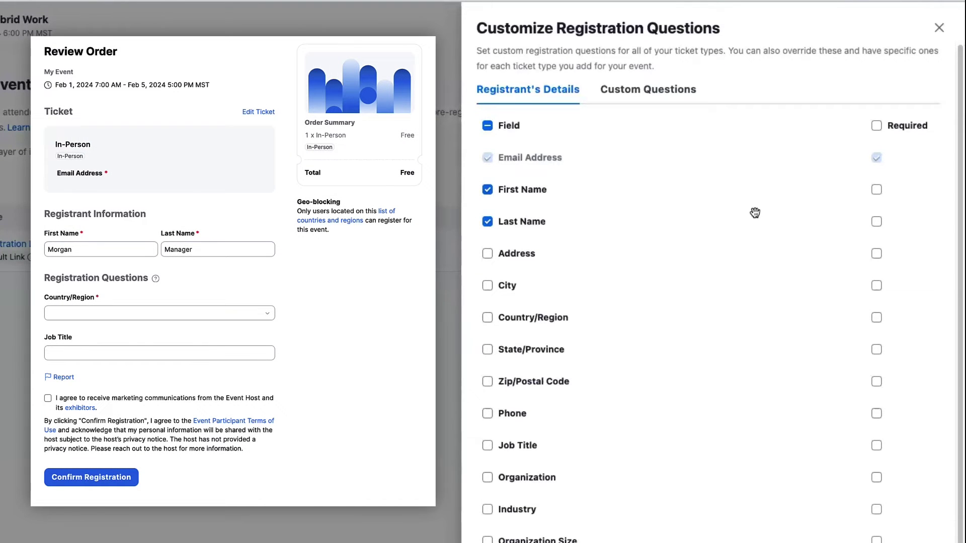
pyautogui.click(876, 190)
pyautogui.click(876, 221)
pyautogui.scroll(-1, 700, 300)
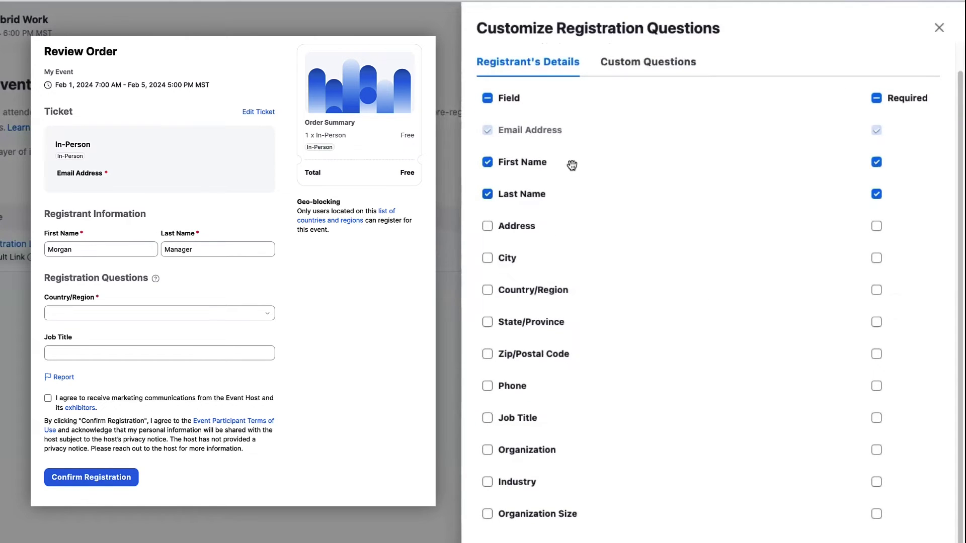
# - Add an untitled single-choice custom question, leaving its question type unchanged
pyautogui.click(624, 63)
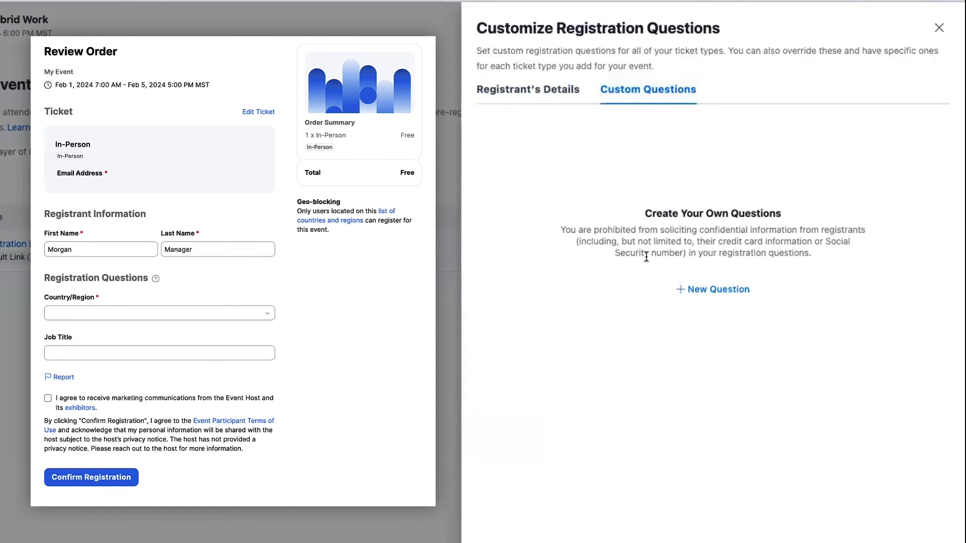
pyautogui.click(704, 290)
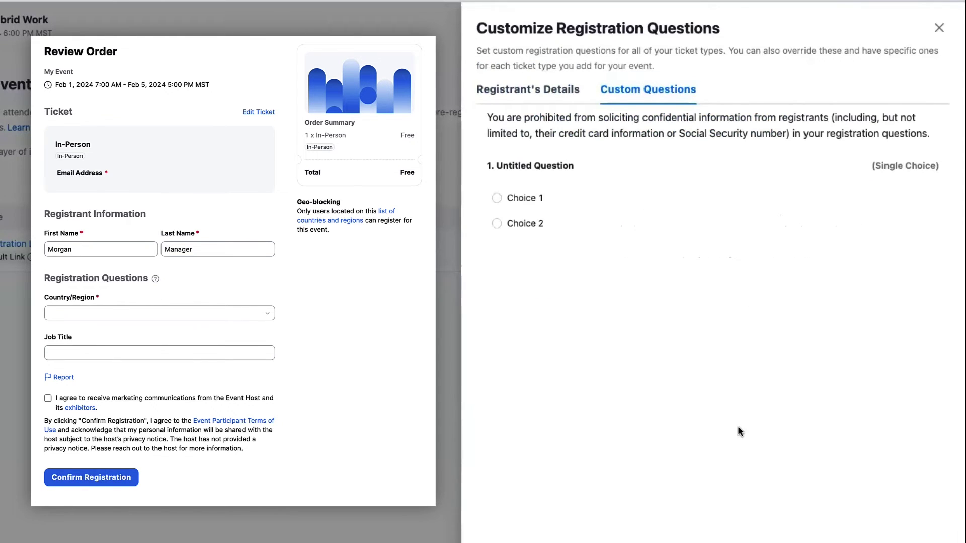
pyautogui.click(573, 176)
pyautogui.click(865, 171)
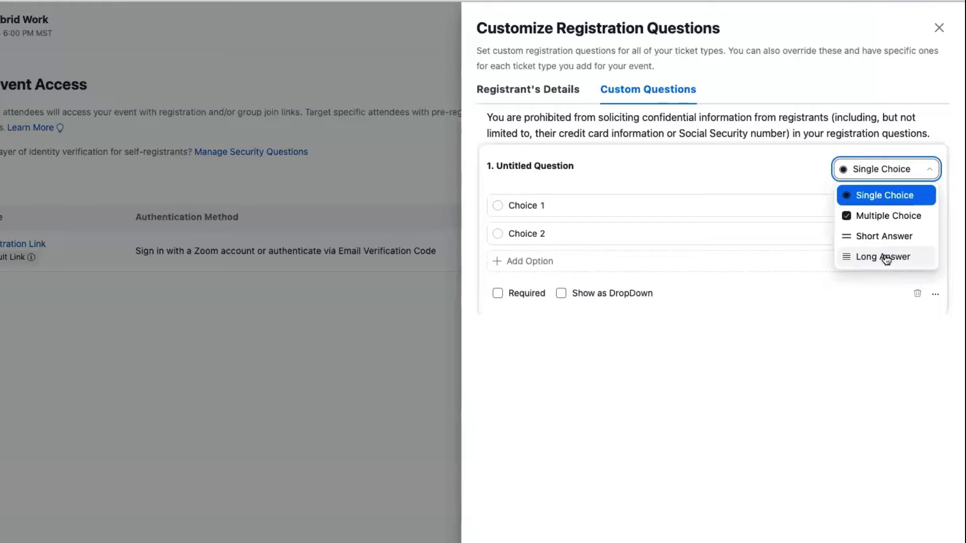
pyautogui.click(717, 371)
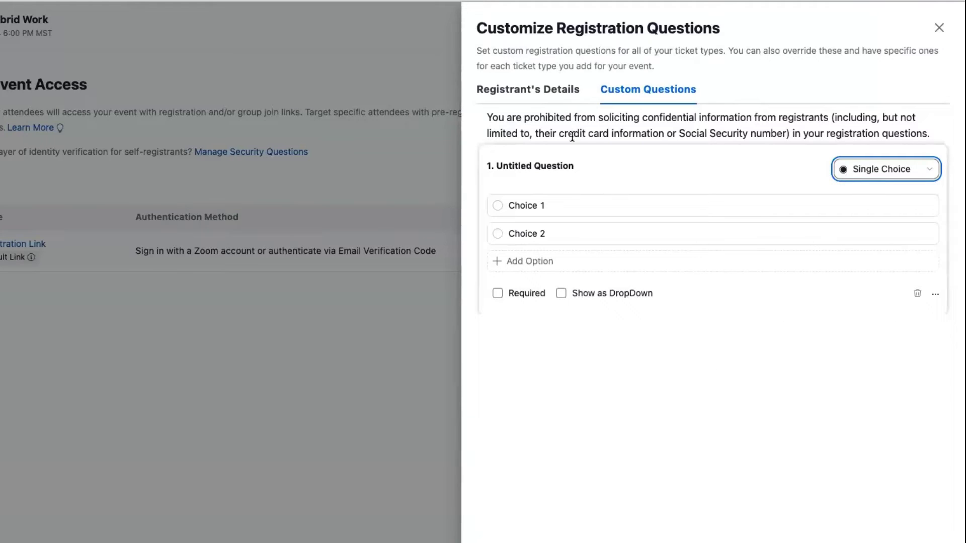
# - Also collect Organization from registrants and save the registration questions
pyautogui.click(543, 94)
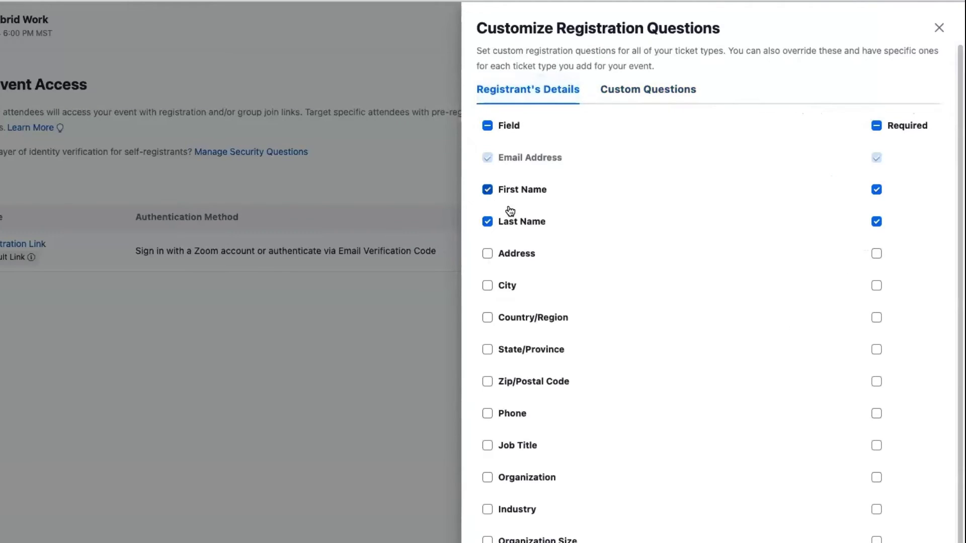
pyautogui.click(487, 479)
pyautogui.click(900, 538)
pyautogui.scroll(-3, 716, 392)
pyautogui.click(576, 167)
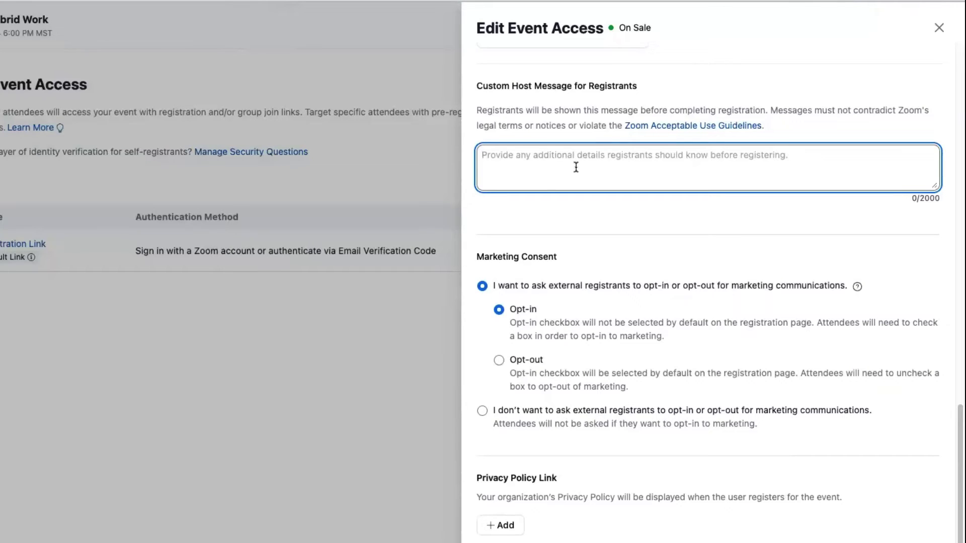
# - Add a Privacy Policy Link field and expand the registration Email settings
pyautogui.scroll(-1, 653, 300)
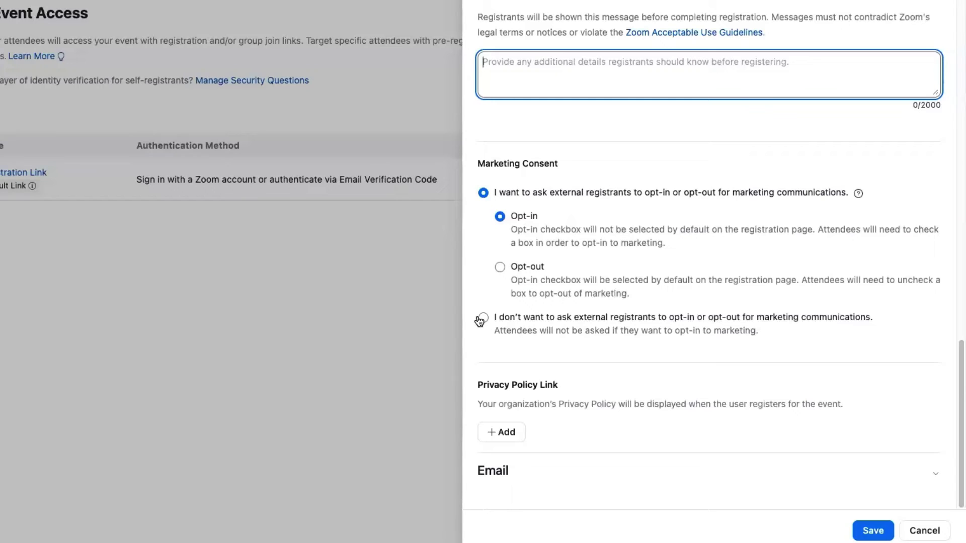
pyautogui.click(501, 432)
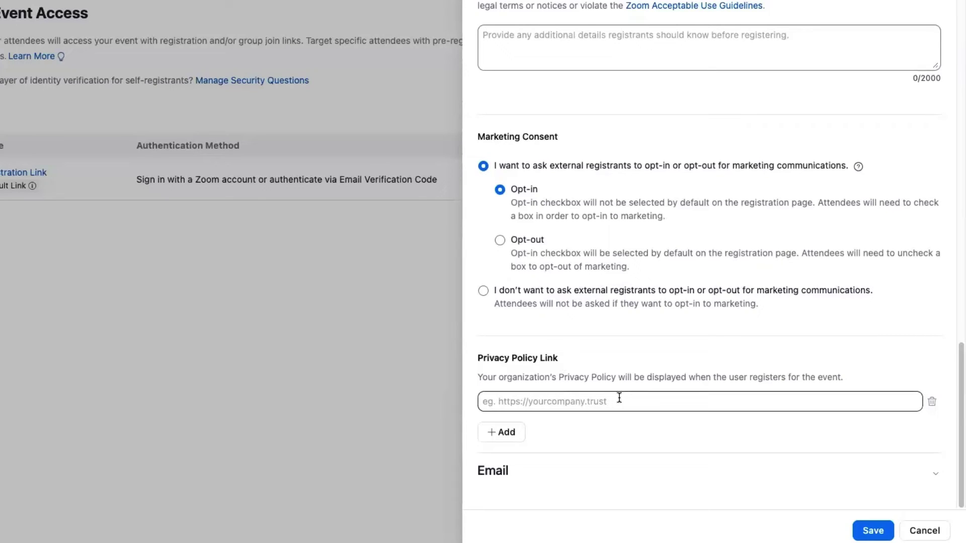
pyautogui.click(623, 469)
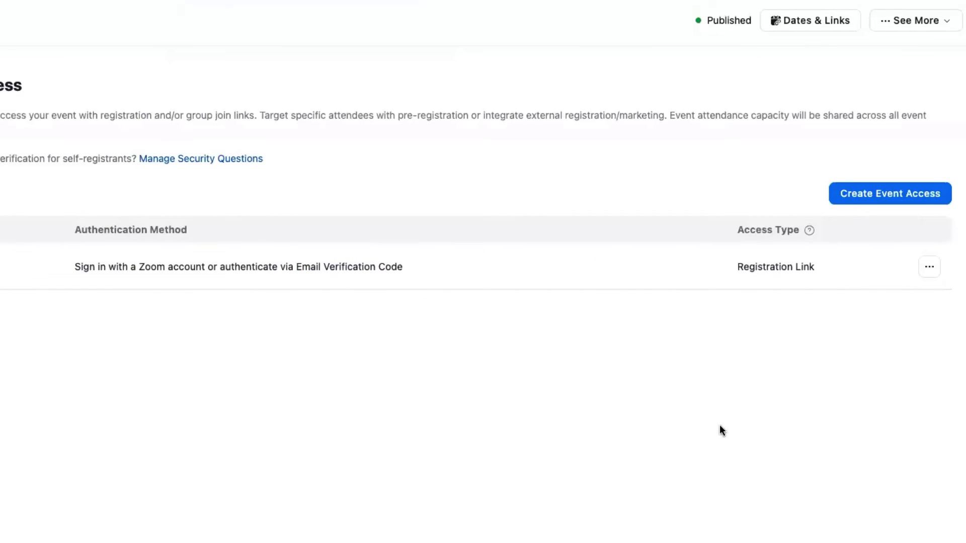
# - Start a new event access entry as a group join link without registration
pyautogui.click(879, 192)
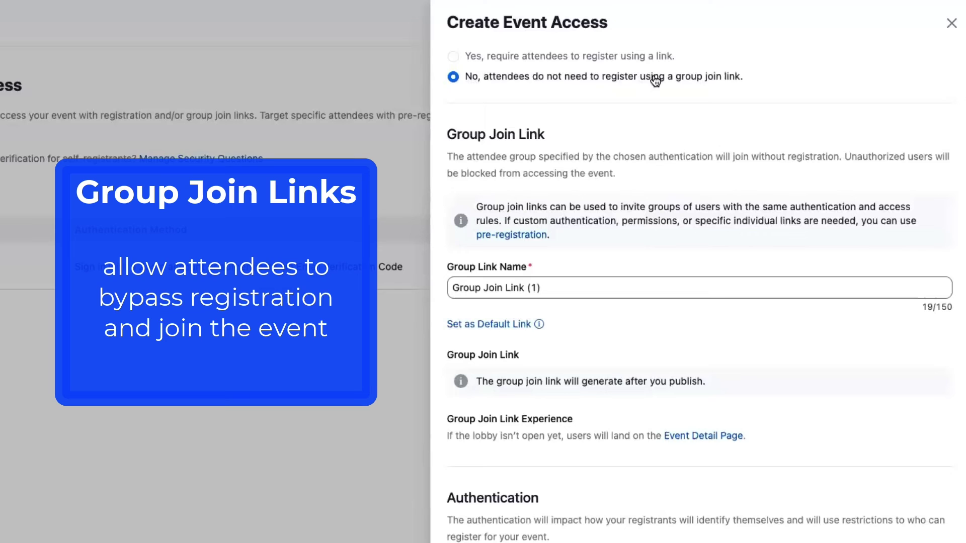
# - Set join authentication to 'Sign in with a Zoom account' and enable Accelerate Single Sign on
pyautogui.scroll(-1, 674, 136)
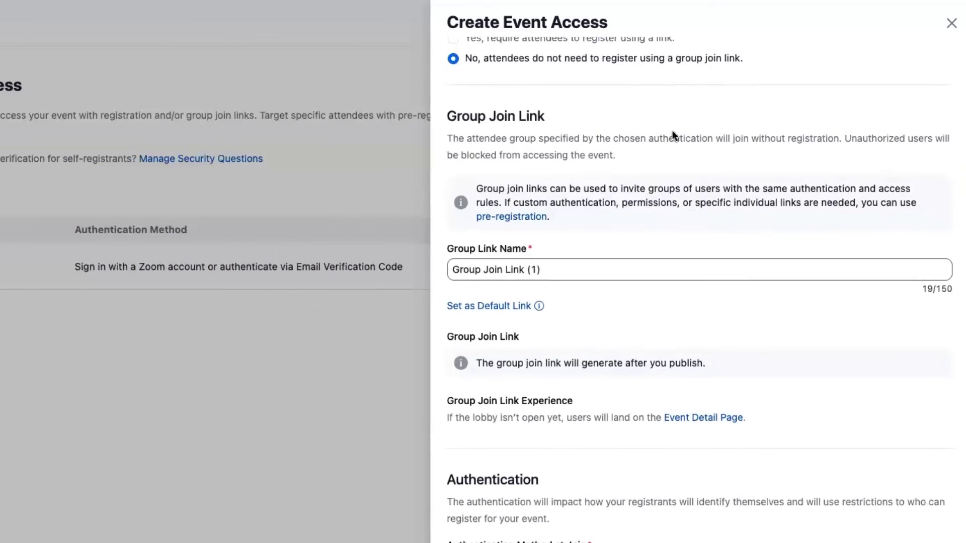
pyautogui.scroll(-4, 696, 261)
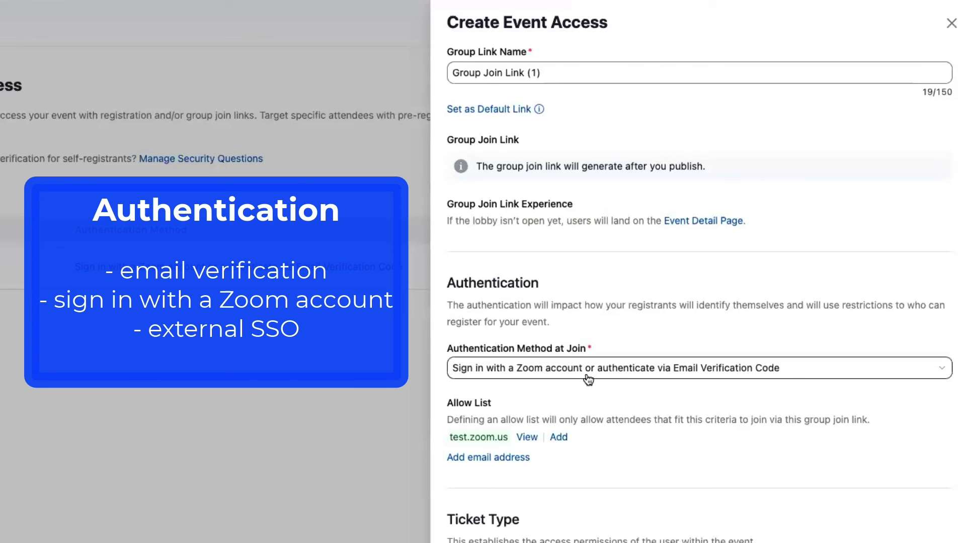
pyautogui.click(586, 372)
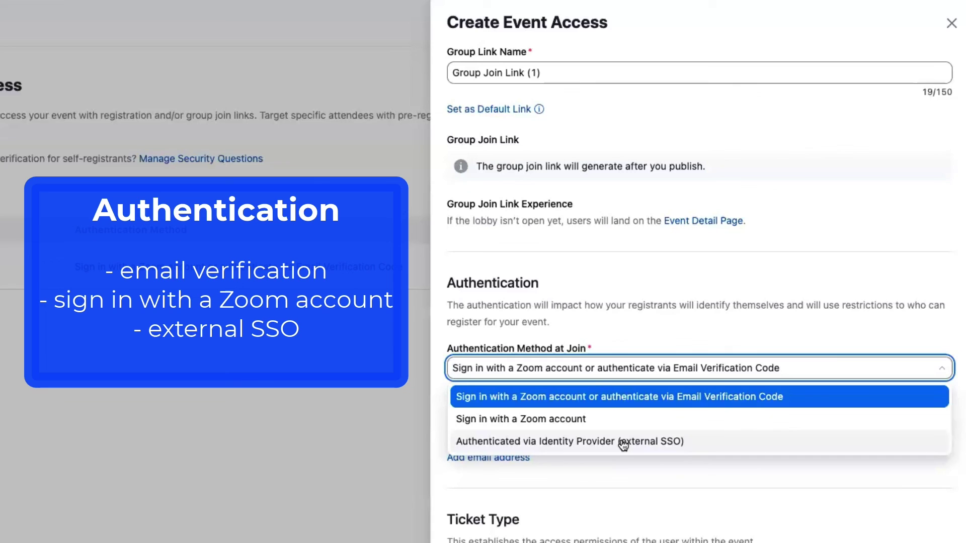
pyautogui.click(472, 313)
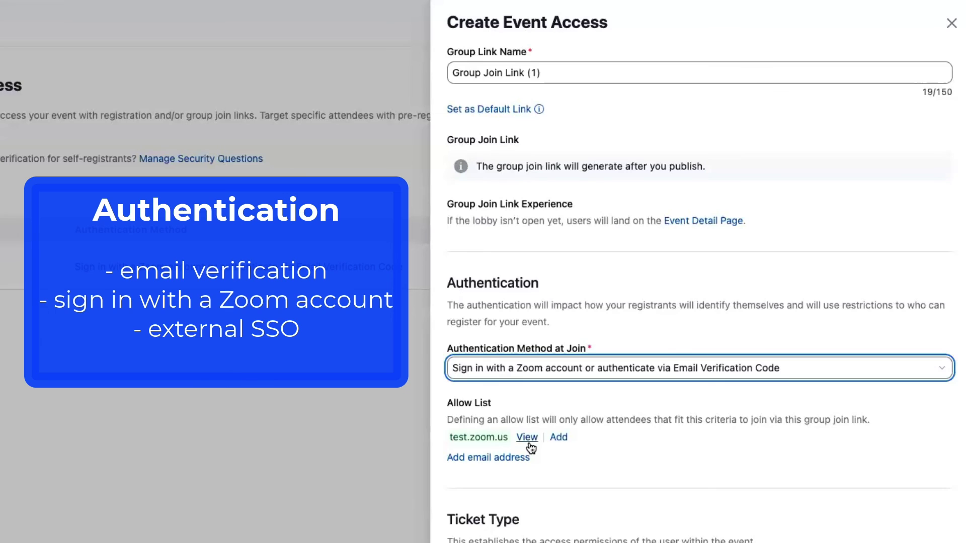
pyautogui.click(522, 374)
pyautogui.click(529, 420)
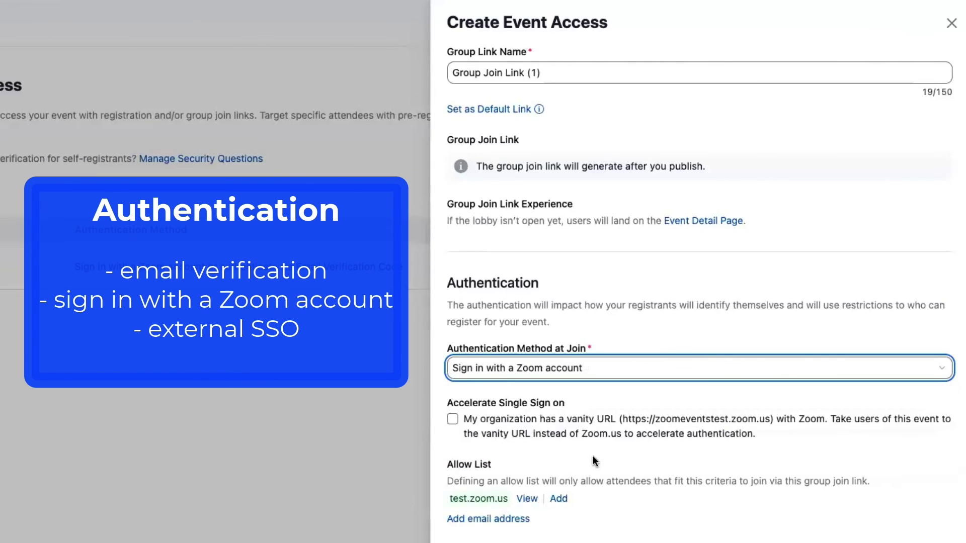
pyautogui.click(451, 420)
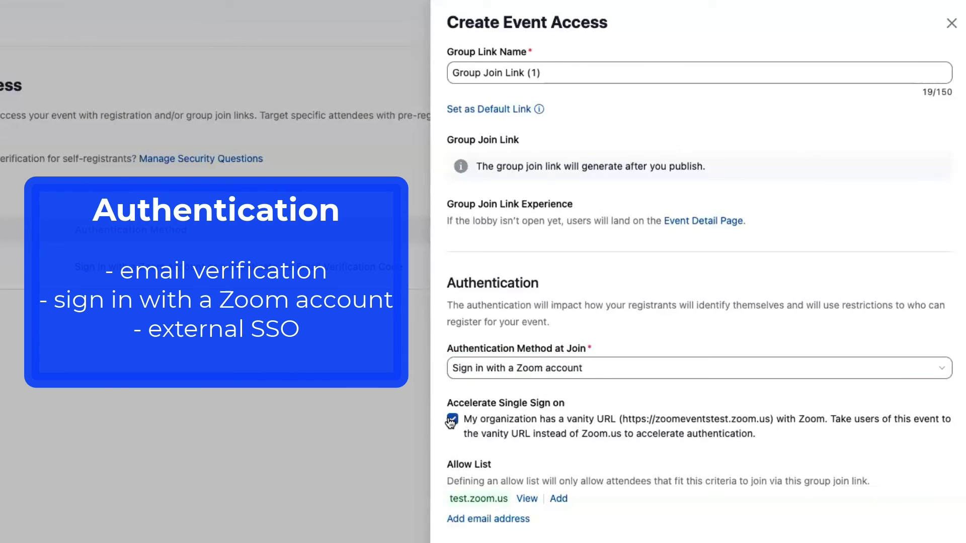
pyautogui.scroll(-2, 617, 454)
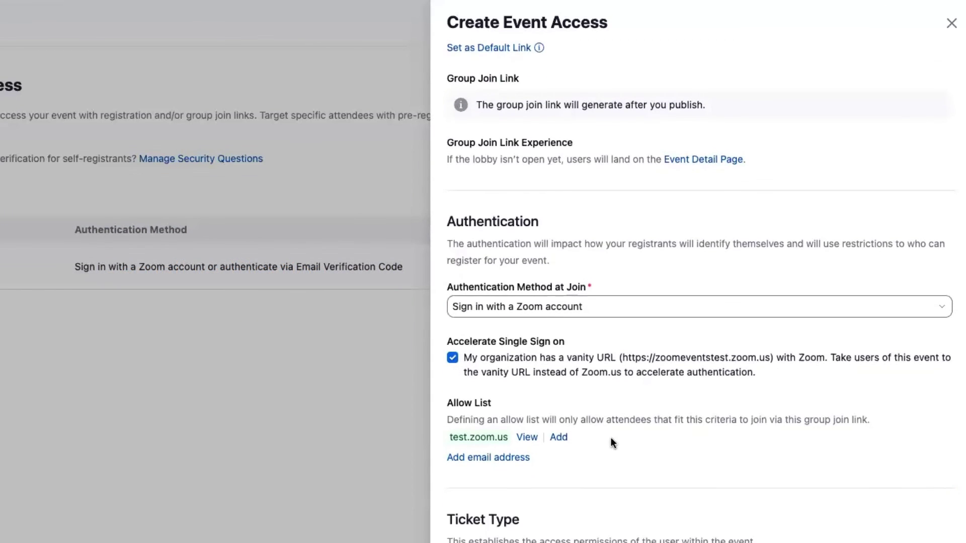